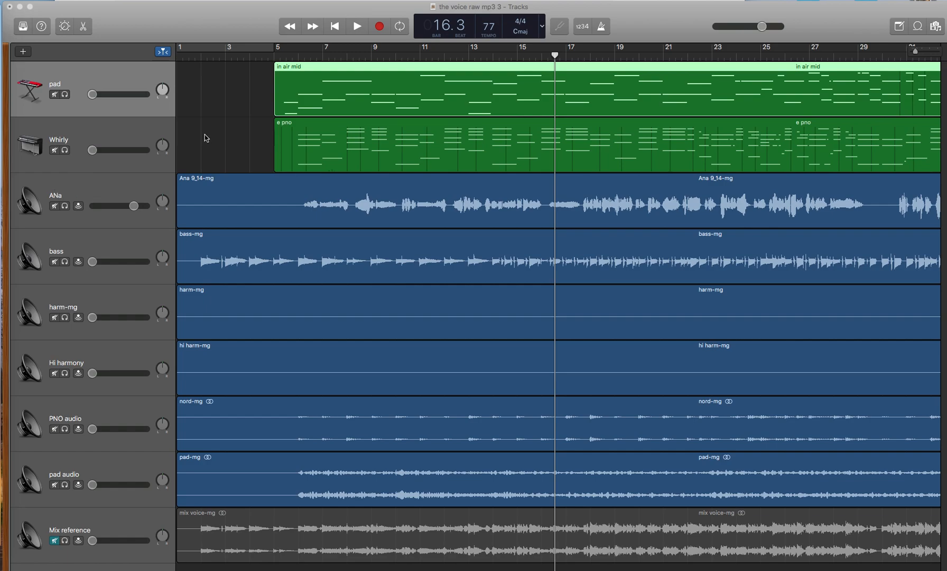
Step: Move the playhead back to just after bar 5 and play the song briefly to hear the third track
left_click_drag(555, 55, 294, 80)
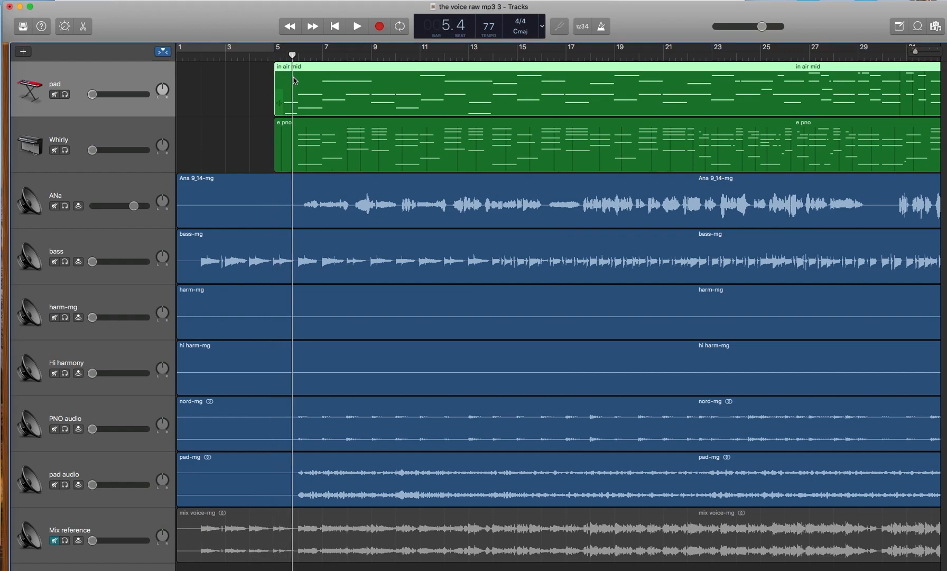
key("space")
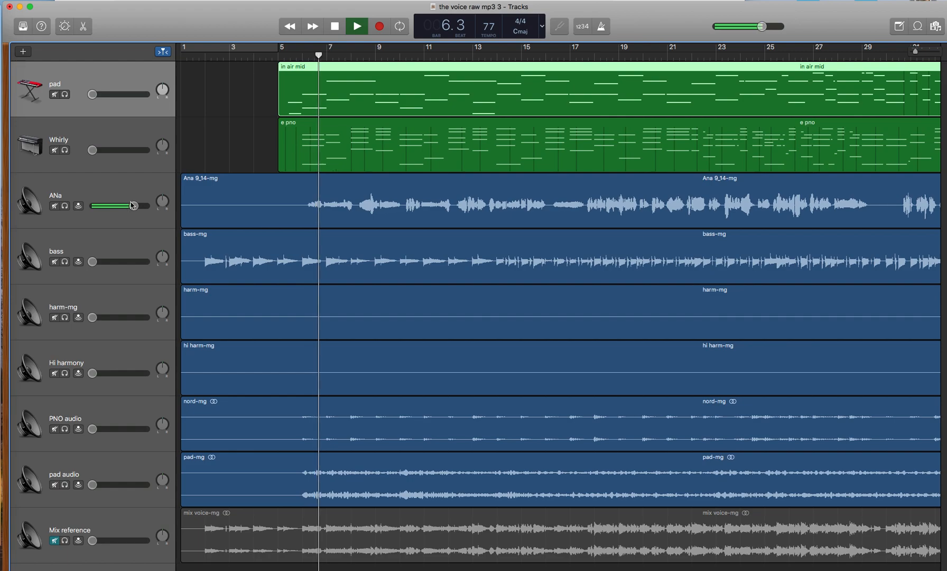
key("space")
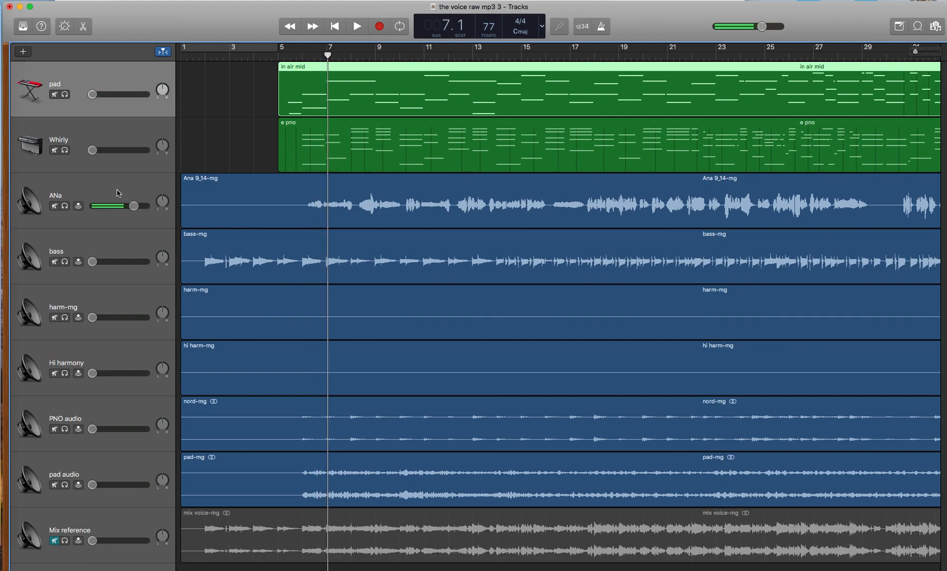
Step: Show the Smart Controls for the third track, collapse its recording settings and reveal its plug-ins
left_click(90, 189)
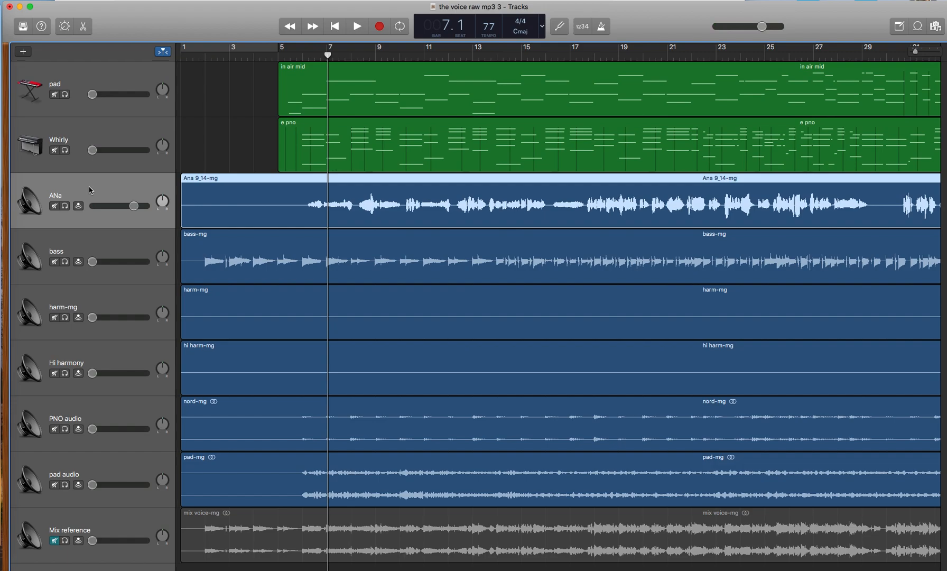
left_click(65, 26)
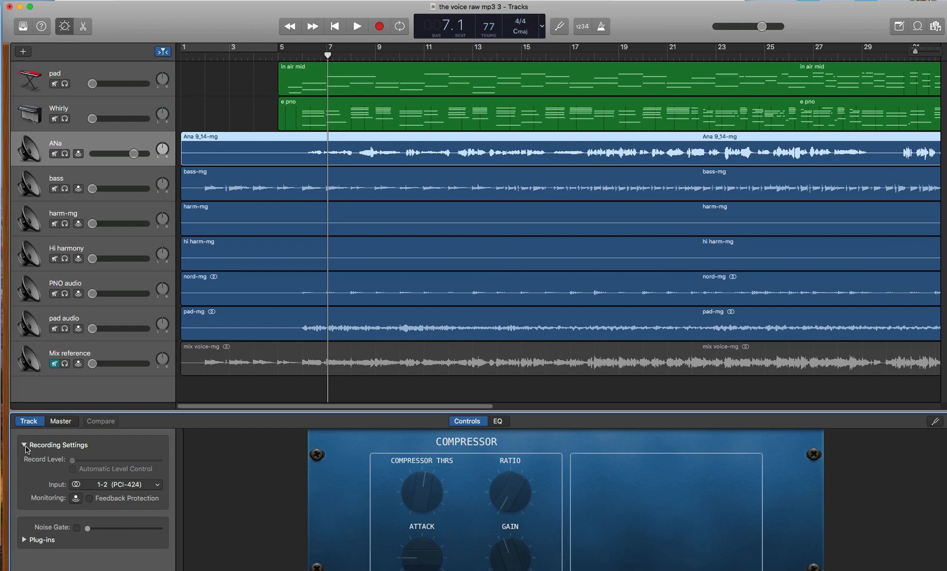
left_click(148, 485)
left_click(106, 495)
left_click(24, 446)
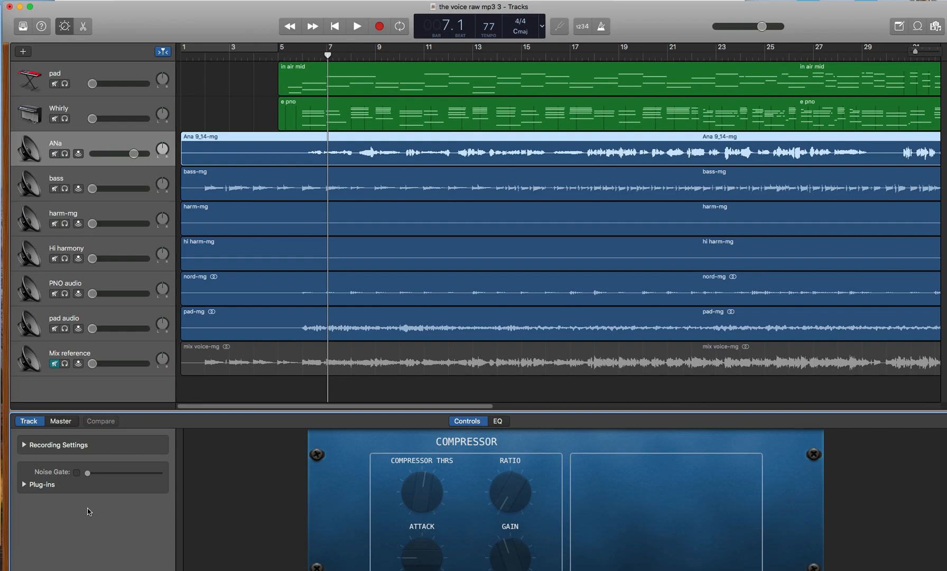
left_click(24, 485)
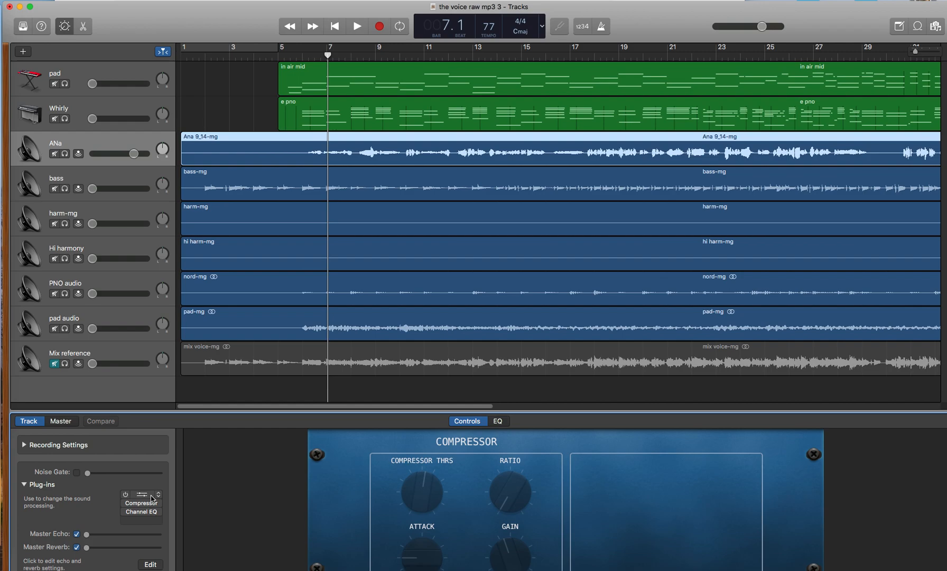
Step: Remove the Noise Gate and Compressor plug-ins from the third track
mouse_move(140, 514)
mouse_move(159, 494)
left_click(158, 495)
mouse_move(159, 497)
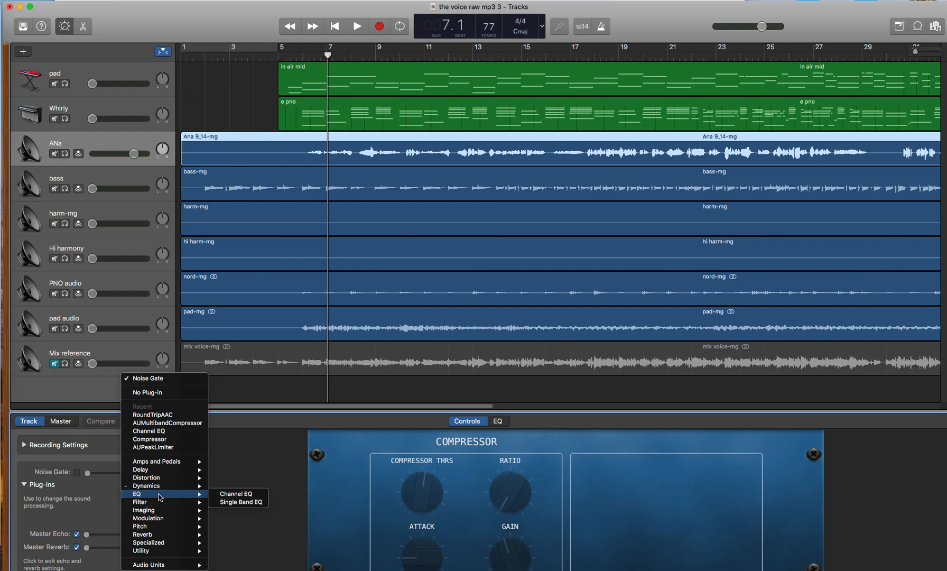
left_click(153, 392)
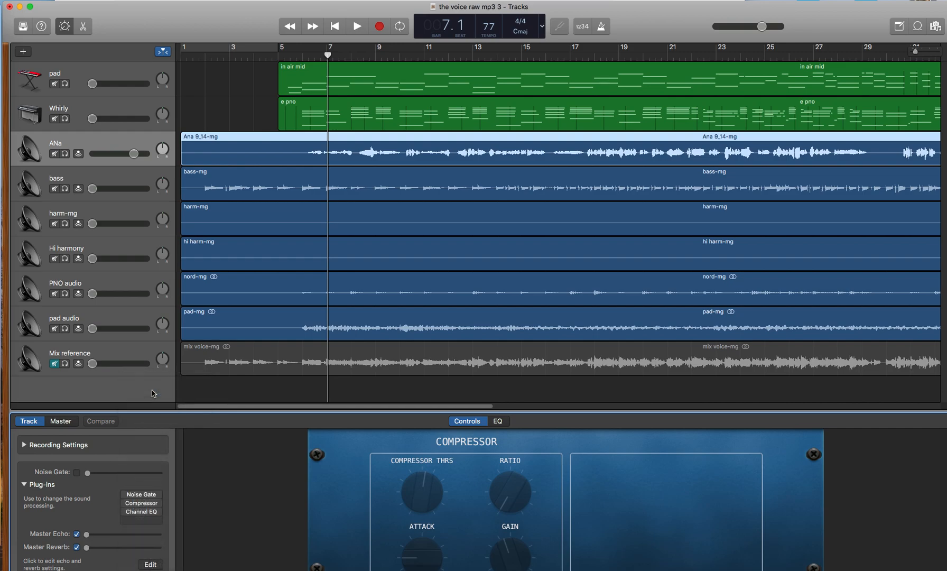
mouse_move(153, 504)
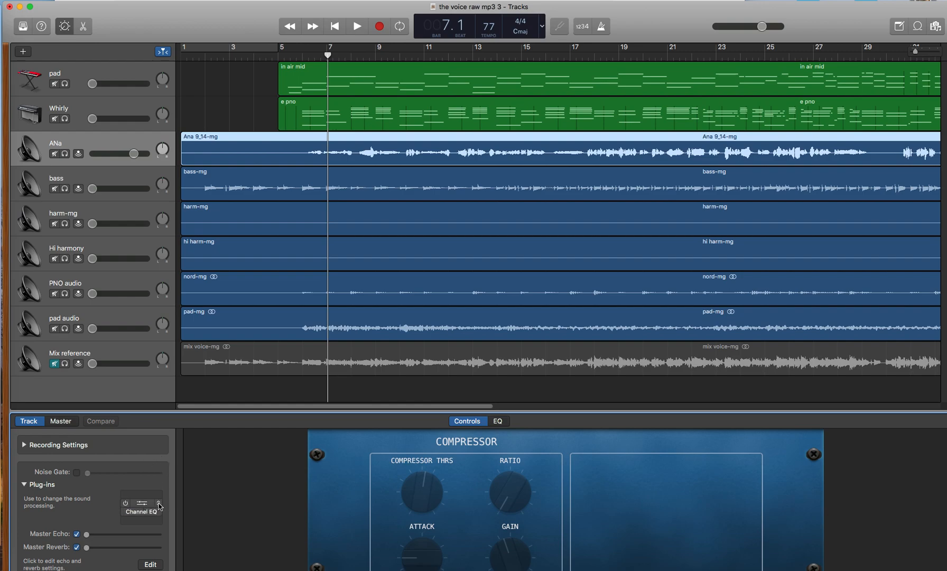
left_click(158, 506)
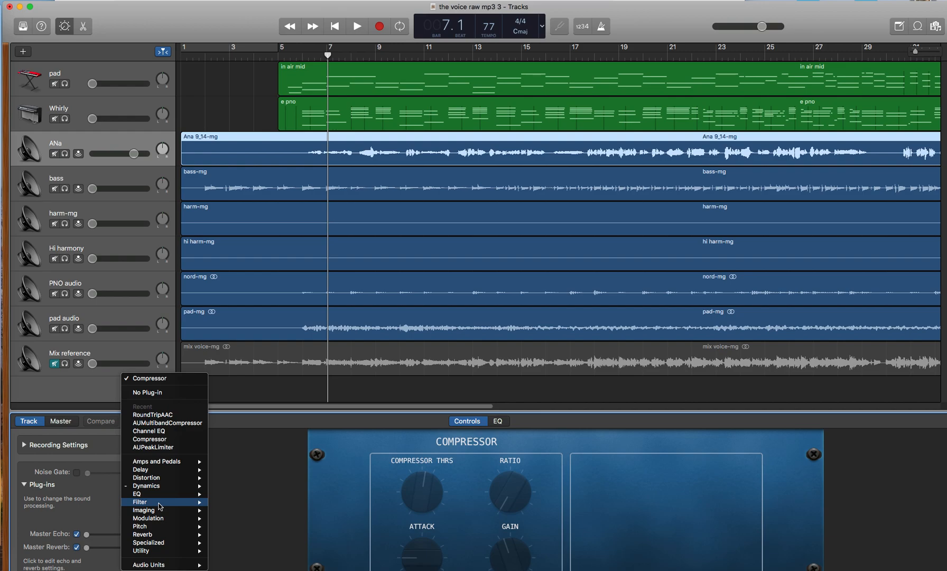
left_click(156, 393)
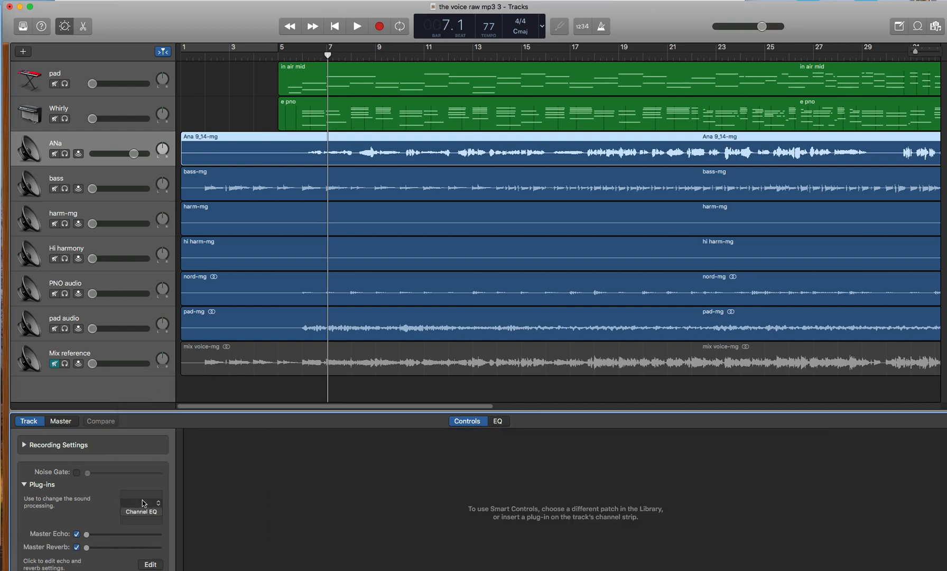
Step: Move Channel EQ to the first plug-in slot and switch it on with its analyzer while the song plays
left_click_drag(140, 512, 142, 499)
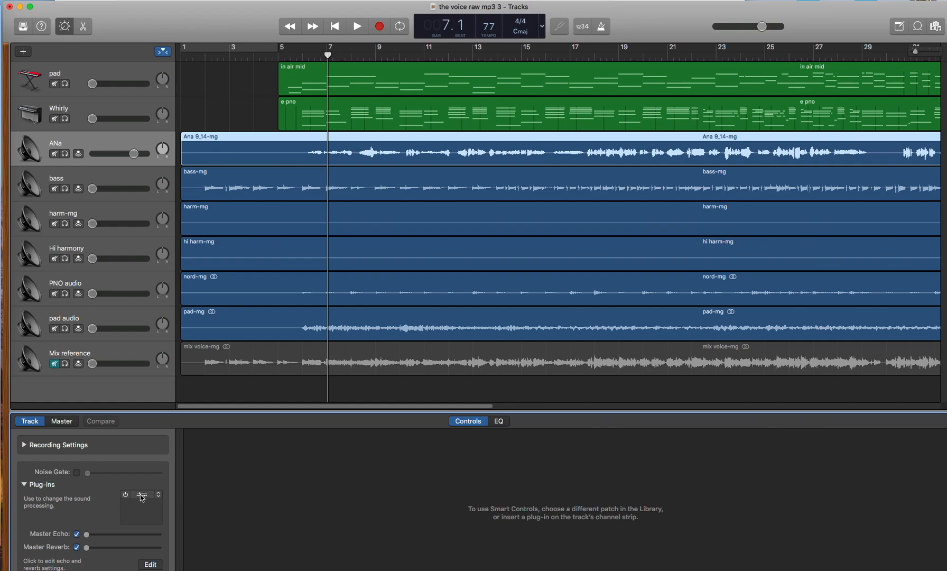
left_click(142, 496)
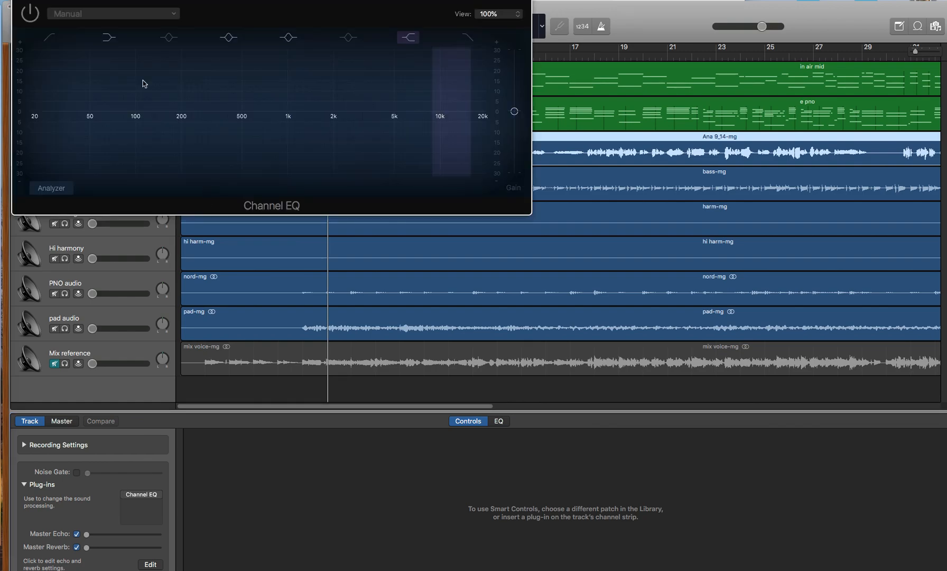
key("space")
left_click(58, 189)
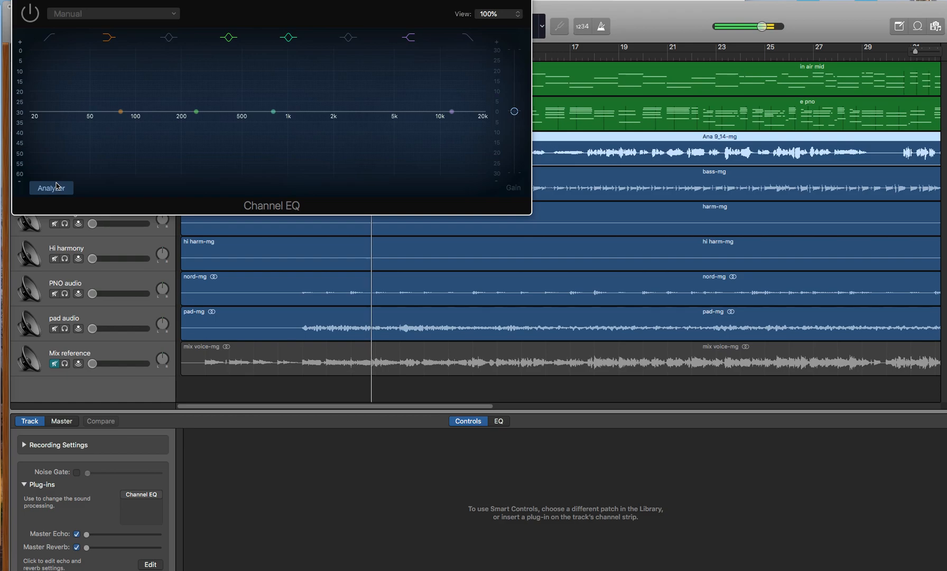
left_click(30, 14)
left_click(30, 13)
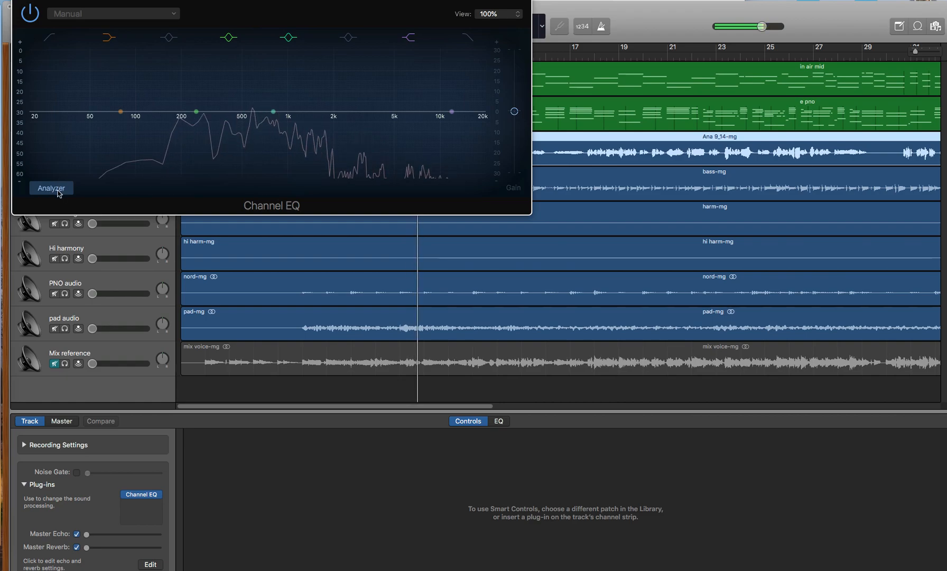
left_click(33, 13)
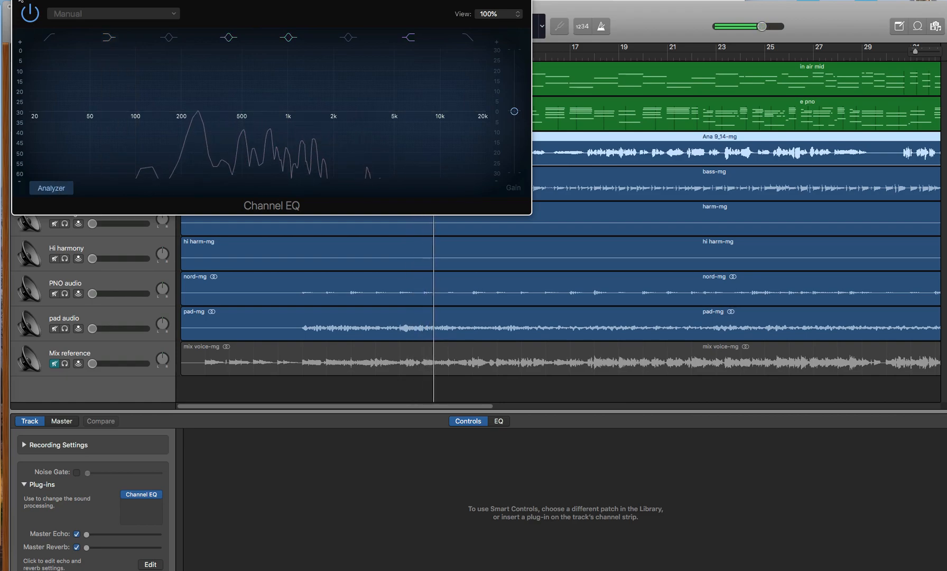
left_click(19, 1)
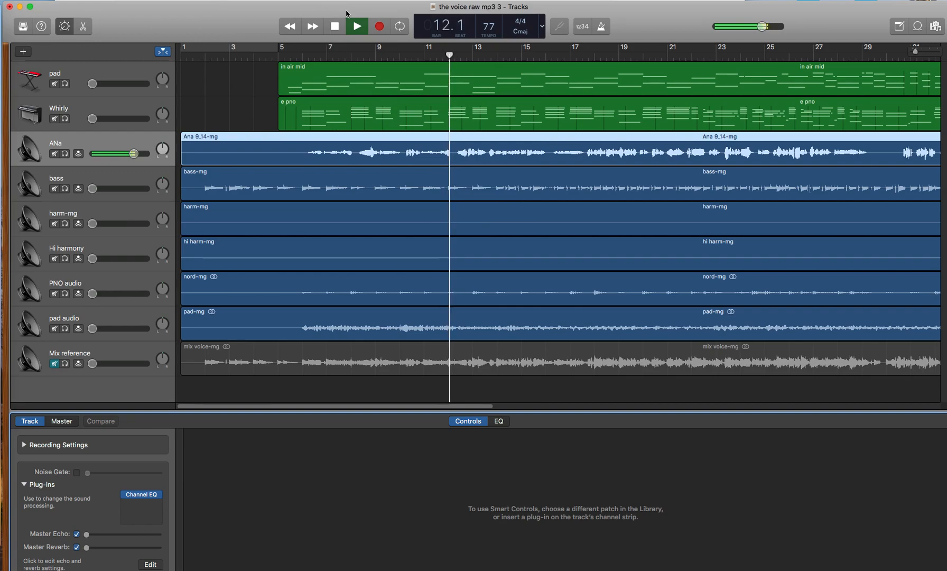
left_click(336, 27)
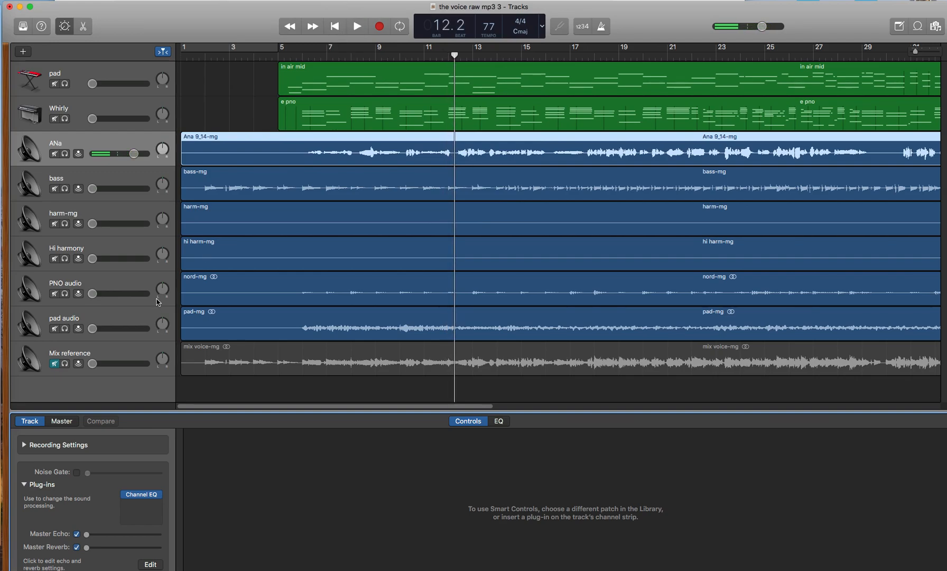
Step: Insert Apple's AUMultibandCompressor audio unit in the empty plug-in slot after Channel EQ
left_click(159, 505)
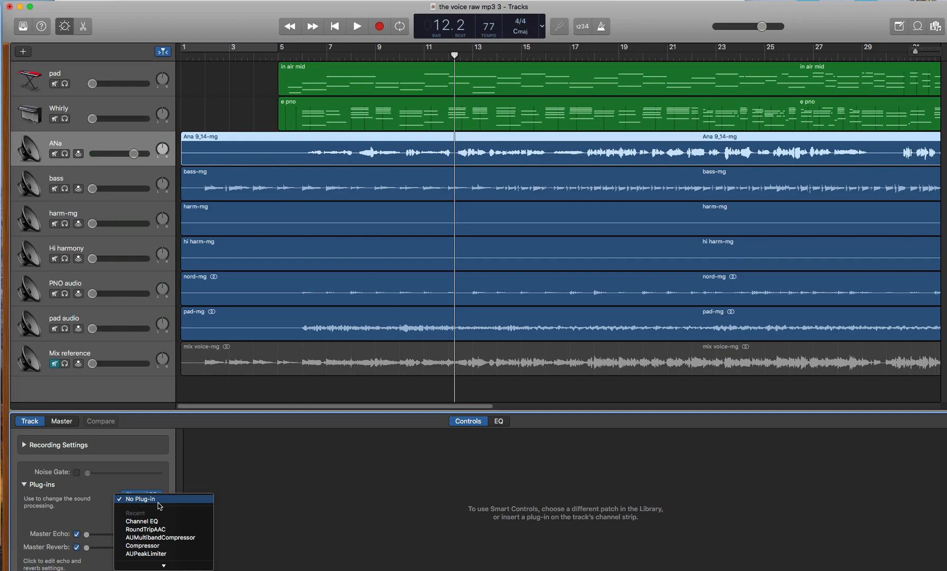
left_click(158, 505)
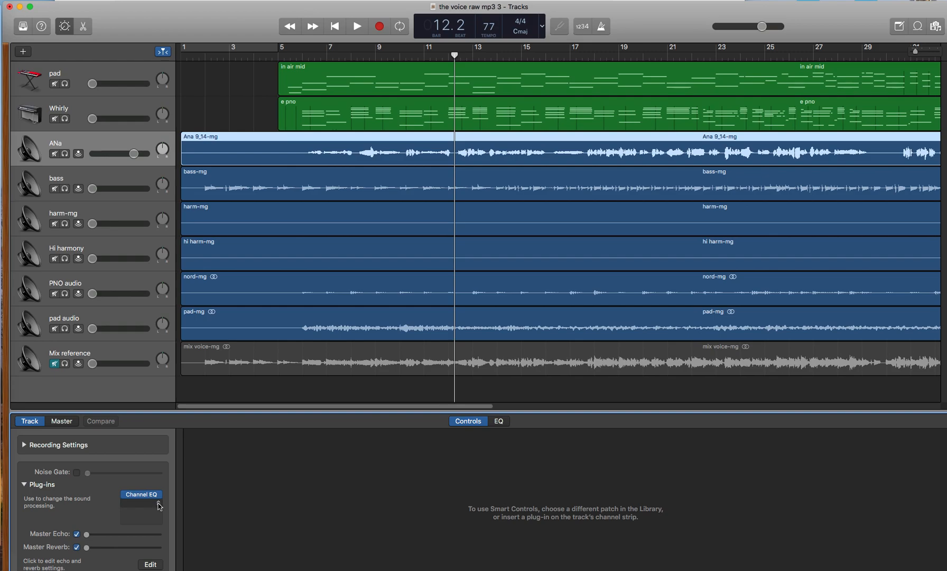
left_click(159, 504)
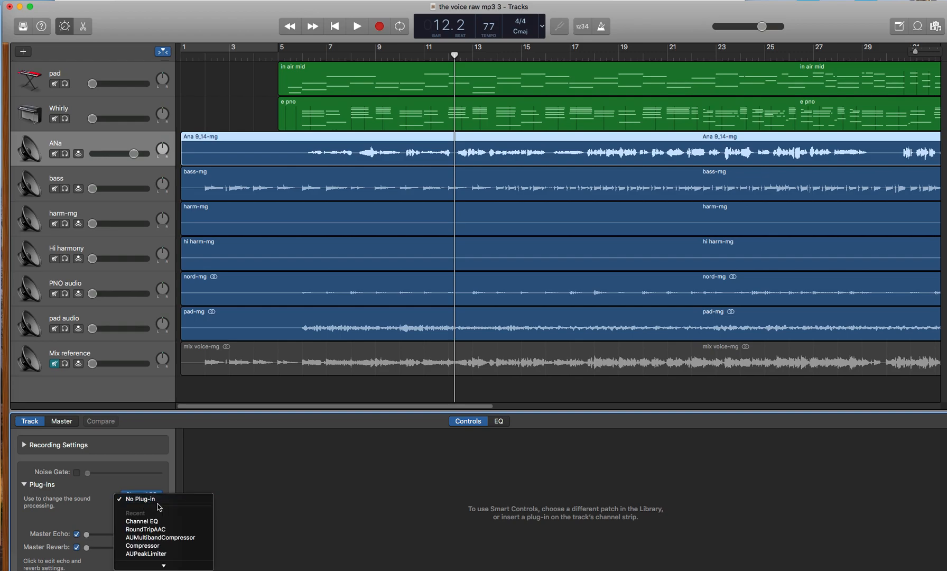
mouse_move(163, 565)
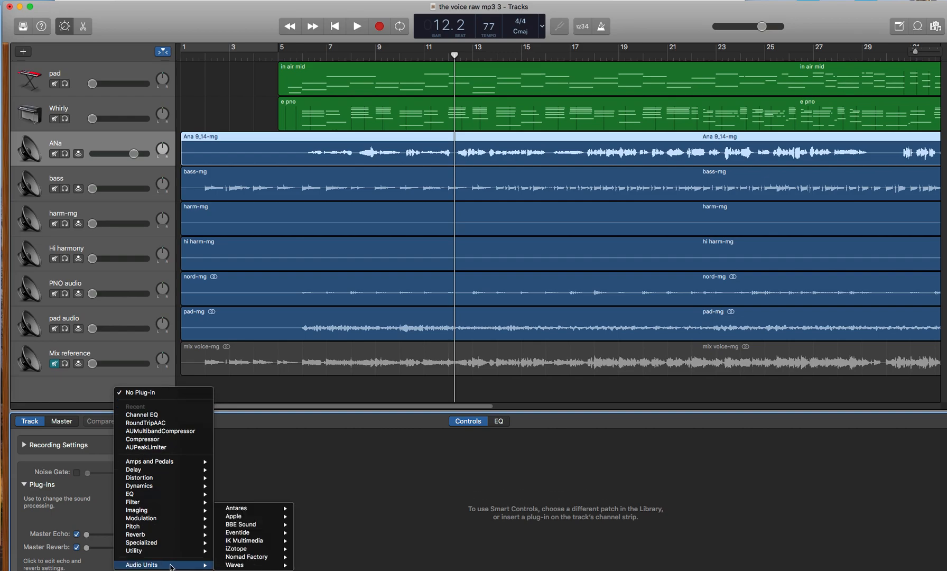
mouse_move(246, 517)
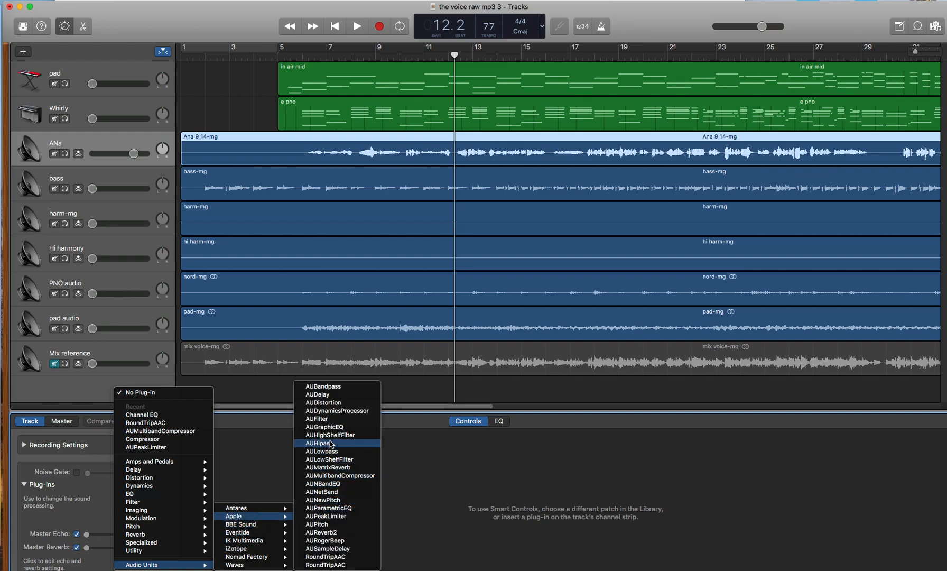
left_click(338, 475)
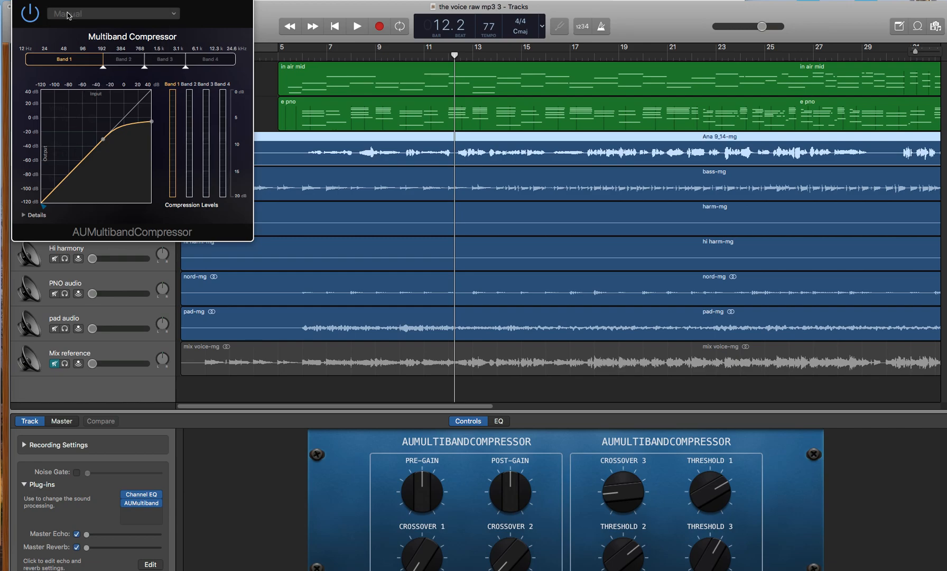
Step: Play a short passage through the compressor, set Band 1's threshold to 0.0 dB and lower the first crossover to 12.0 Hz
key("space")
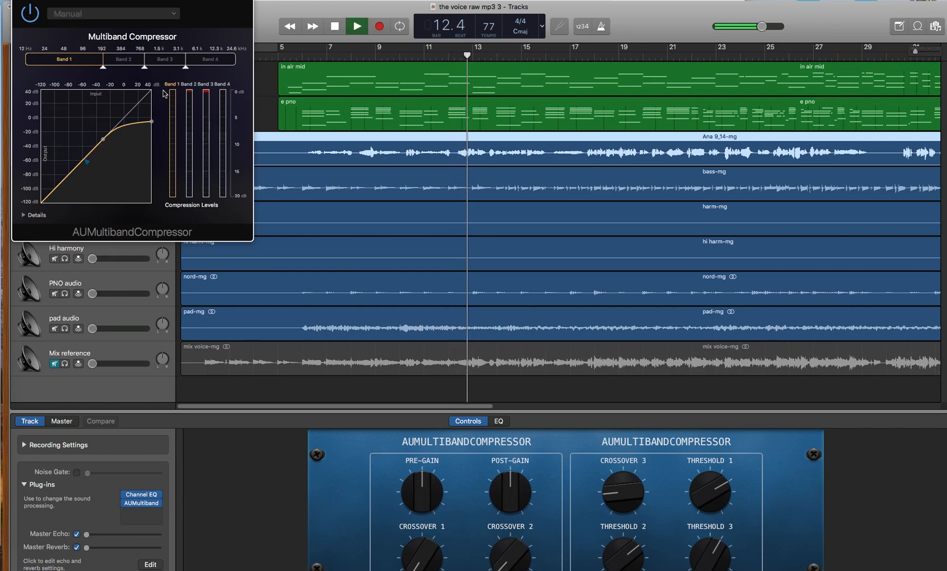
key("space")
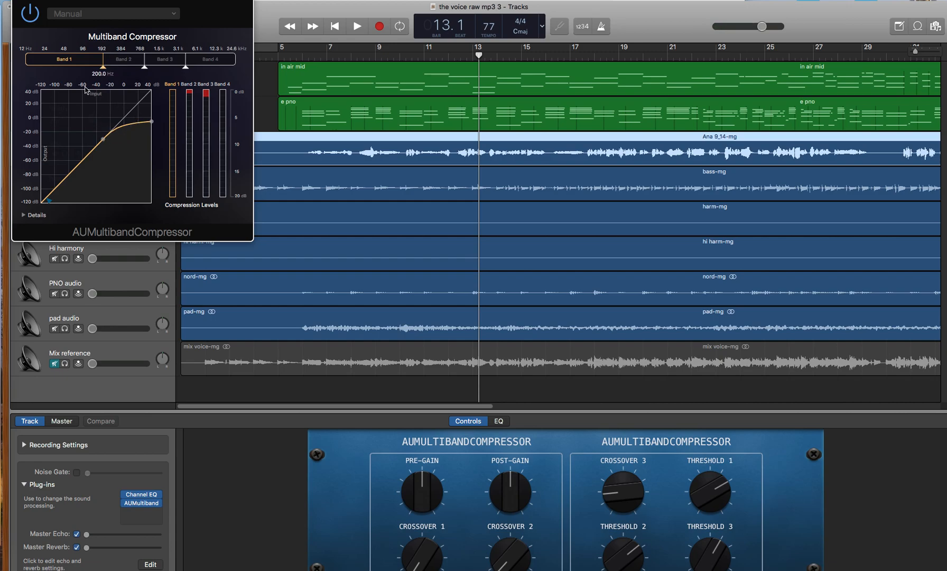
left_click_drag(104, 139, 145, 125)
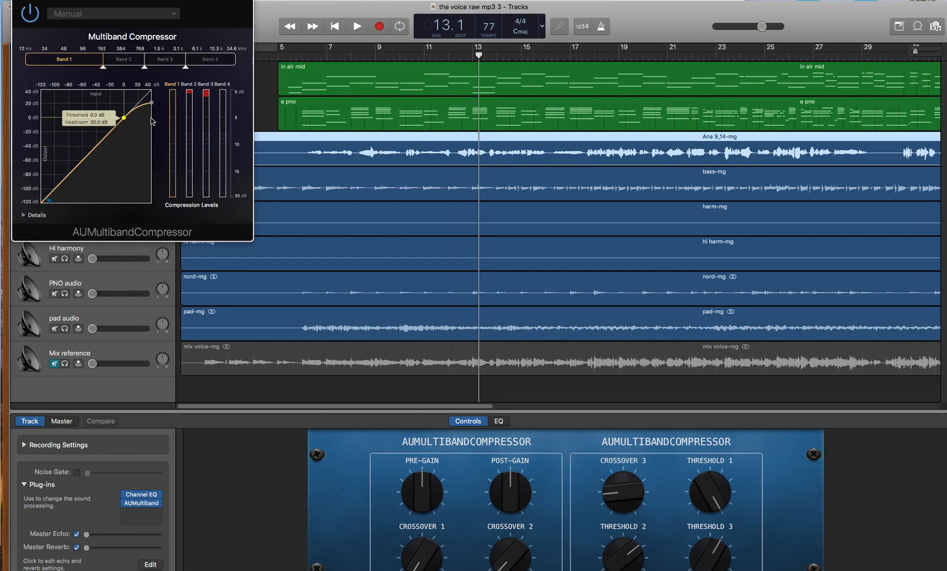
mouse_move(102, 68)
left_click_drag(106, 68, 4, 66)
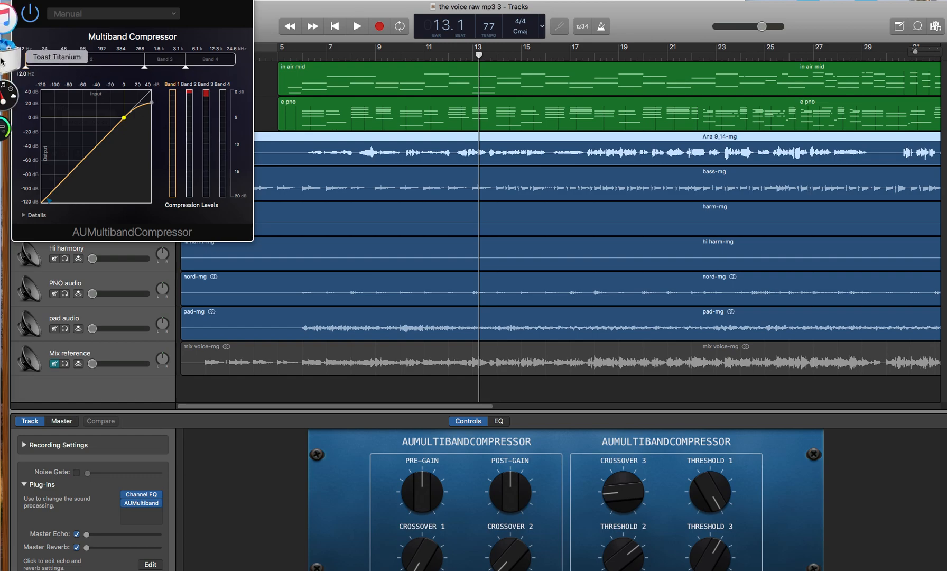
Step: Set Band 2's threshold to 0.0 dB and lower the crossover between Bands 2 and 3 to 199.0 Hz
left_click(144, 65)
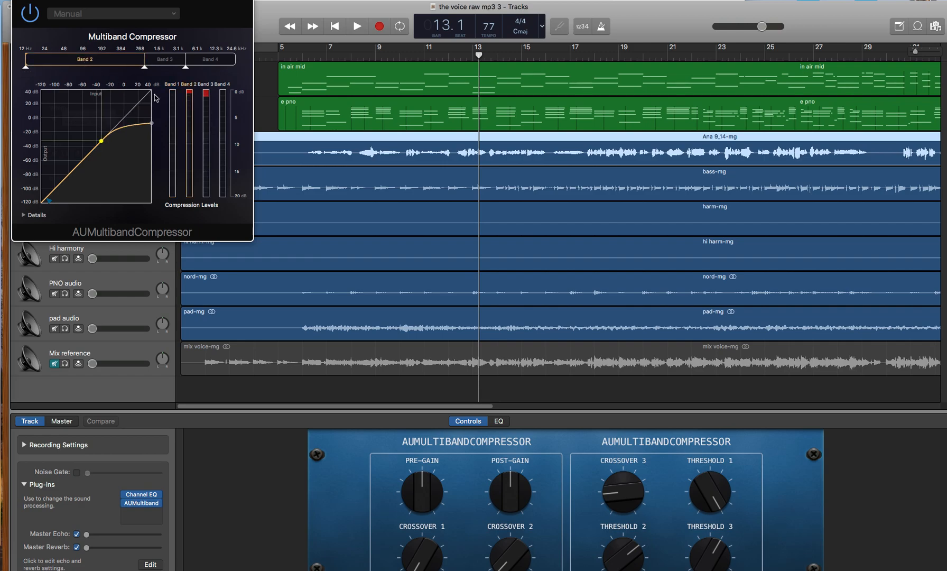
left_click_drag(101, 141, 162, 106)
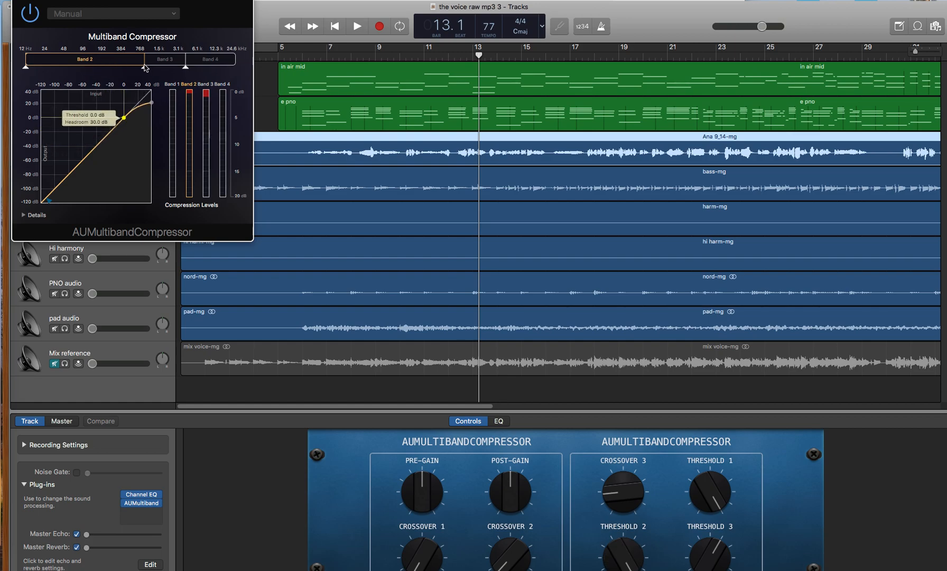
left_click_drag(145, 66, 103, 65)
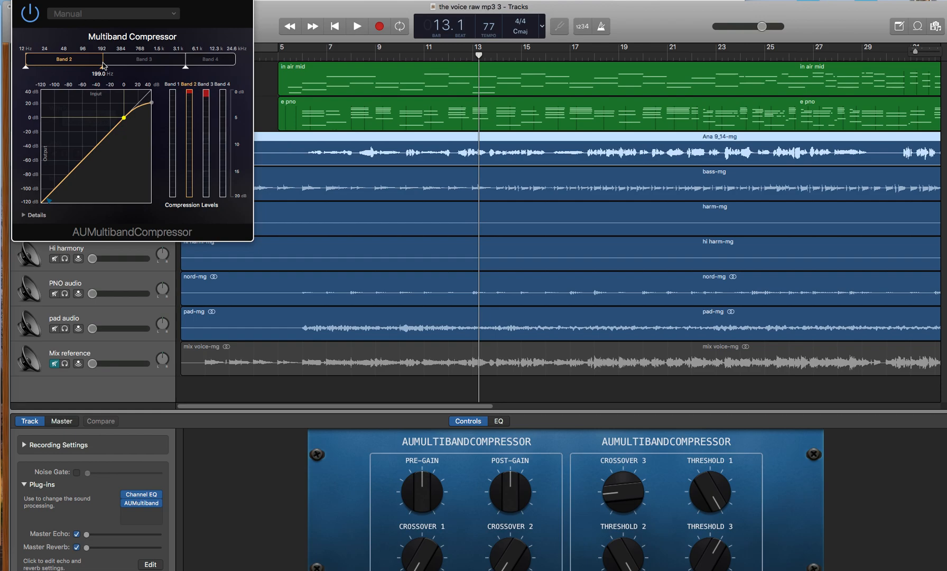
Step: Set Band 3's threshold to 0.0 dB in the multiband compressor
left_click(149, 61)
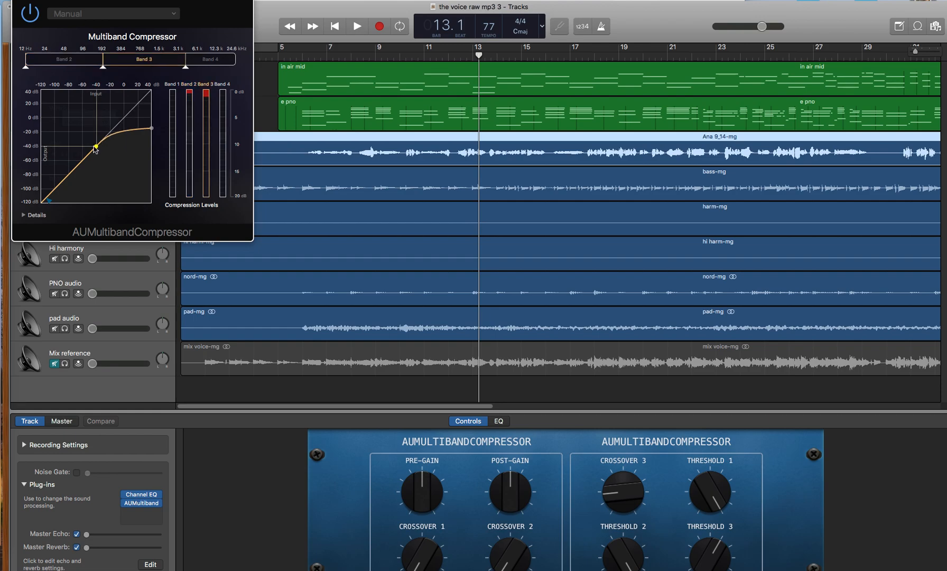
left_click_drag(96, 147, 158, 109)
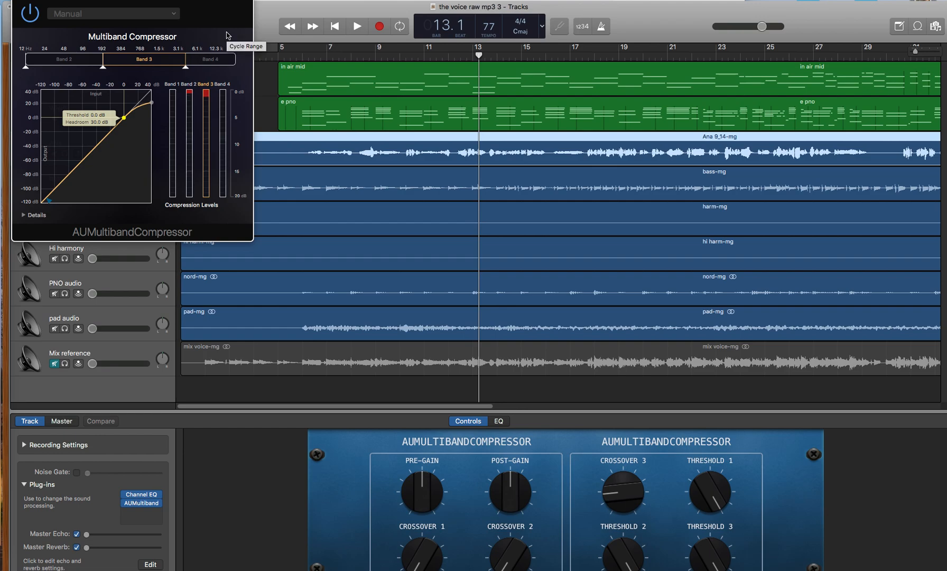
Step: Set Band 4's threshold to 0.0 dB and raise the crossover between Bands 3 and 4 to 24576.0 Hz
left_click(216, 62)
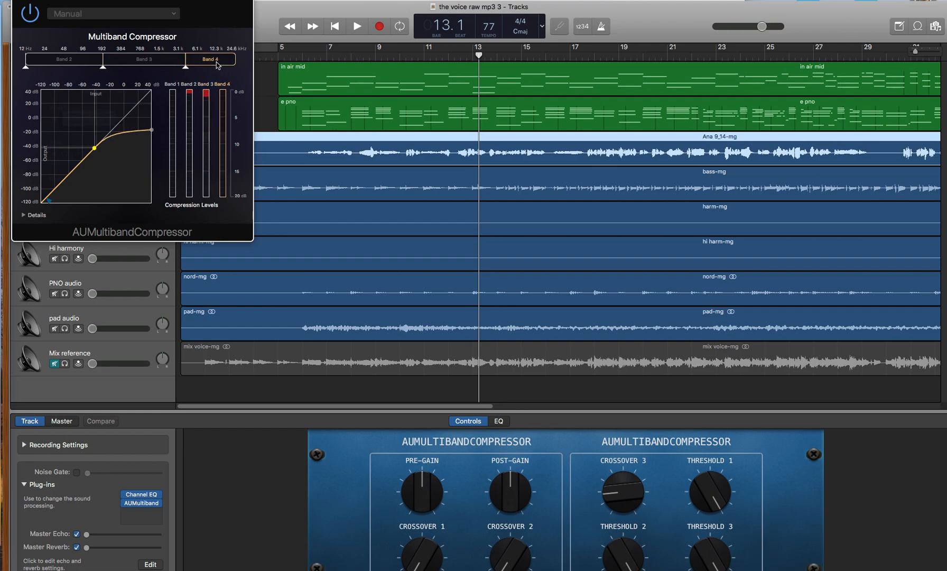
left_click_drag(95, 148, 147, 126)
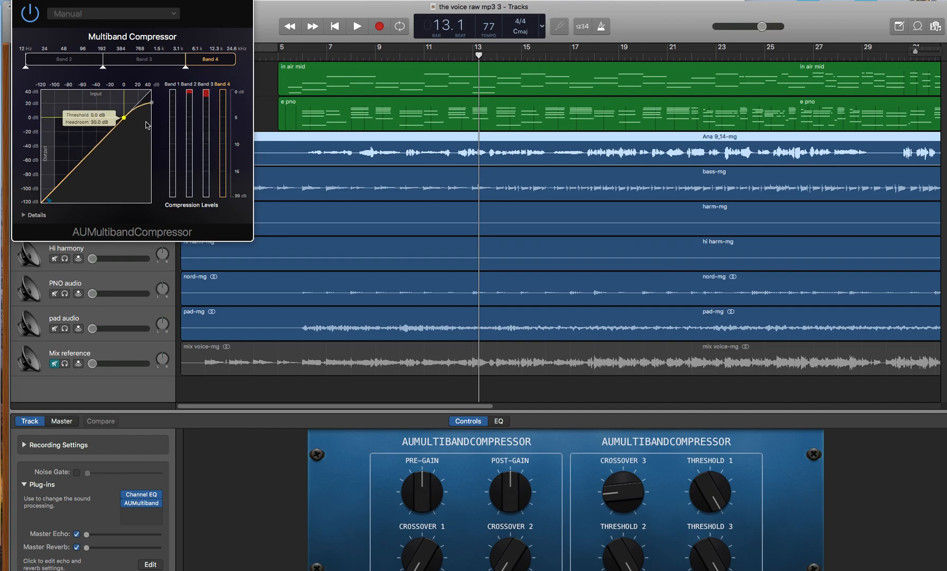
left_click(187, 67)
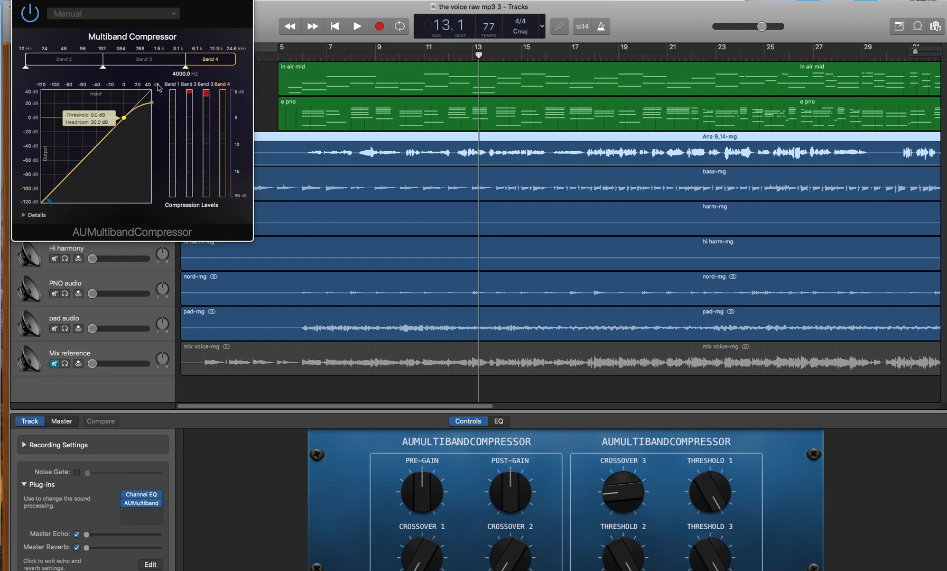
left_click_drag(185, 68, 243, 71)
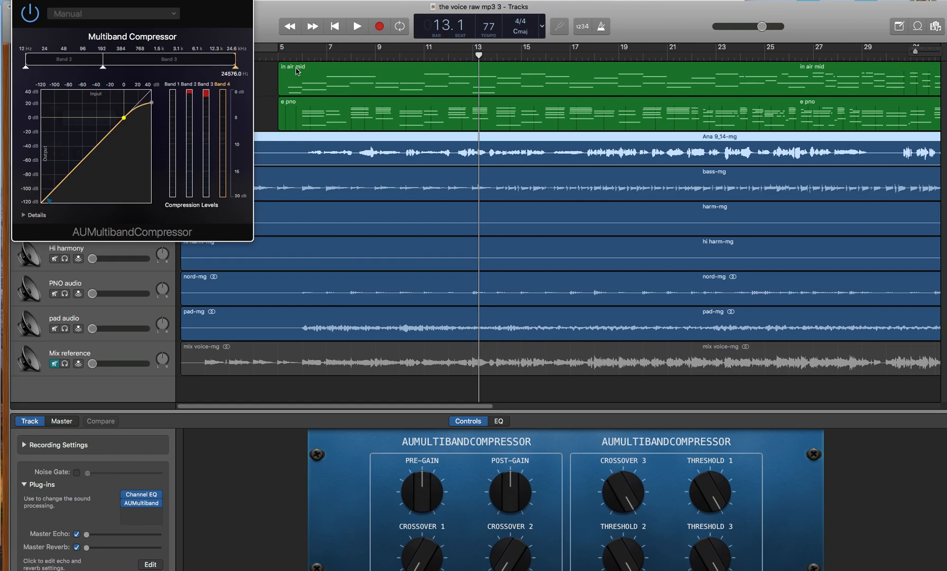
Step: Play a short passage of the song to check the compressor's levels on all four bands
key("space")
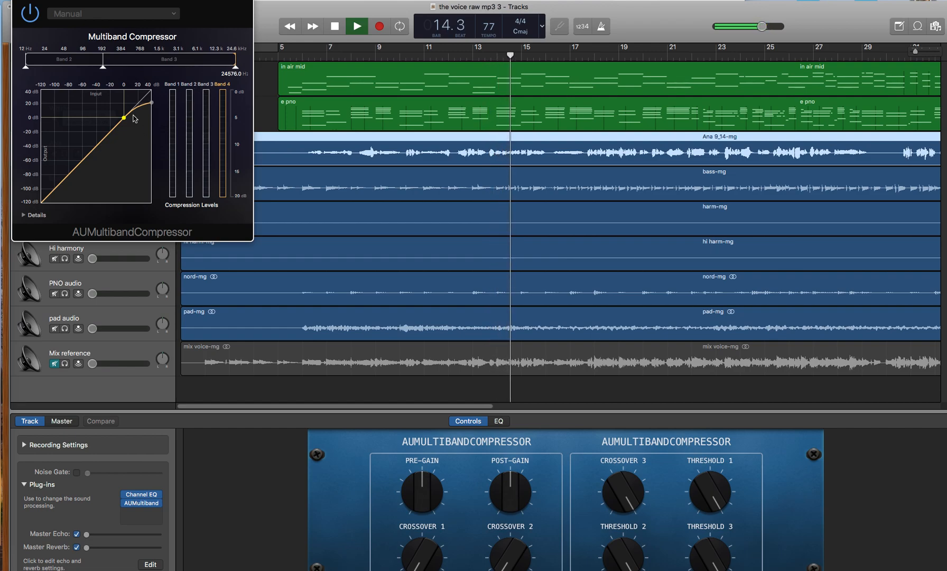
key("space")
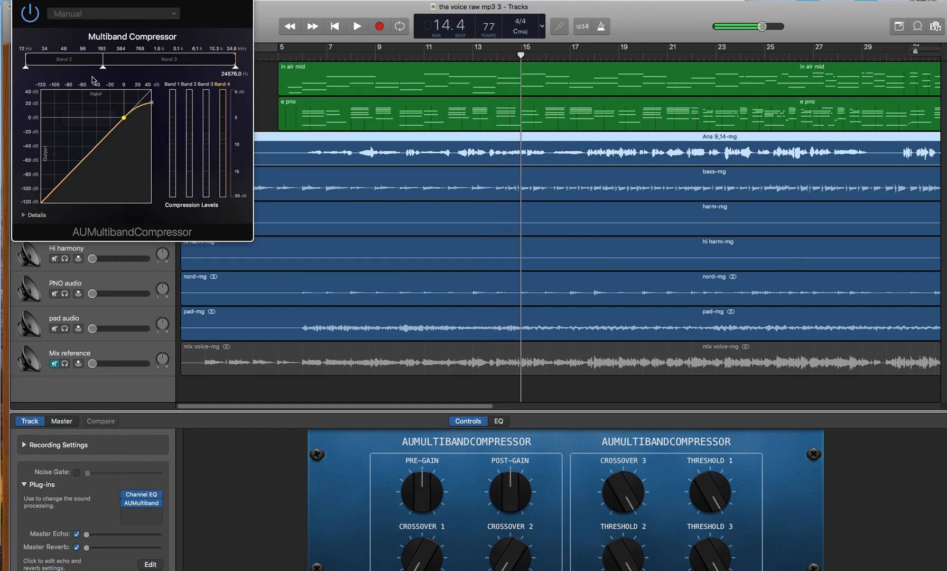
Step: Save the compressor settings as a preset named with the owner's first name followed by "comp", and close the plug-in window
left_click(141, 16)
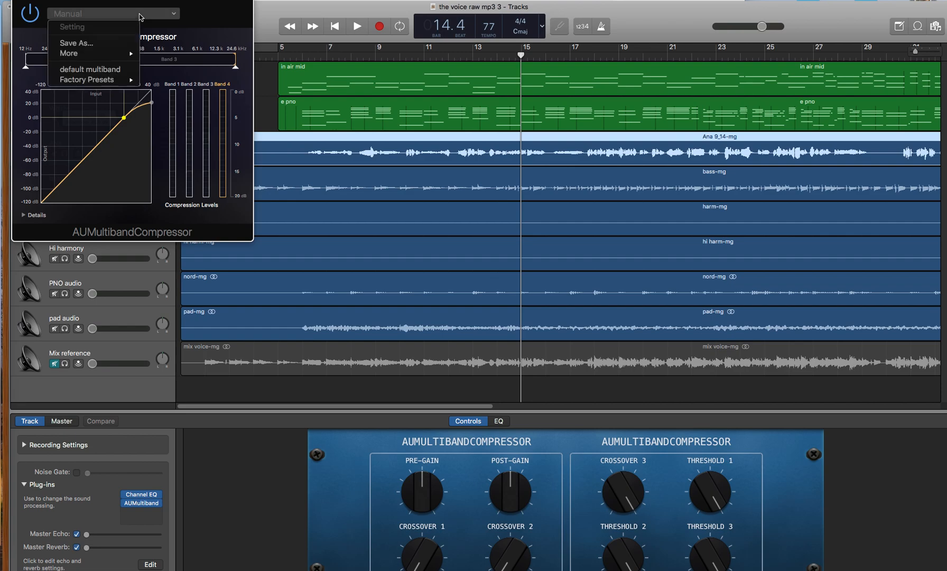
left_click(78, 43)
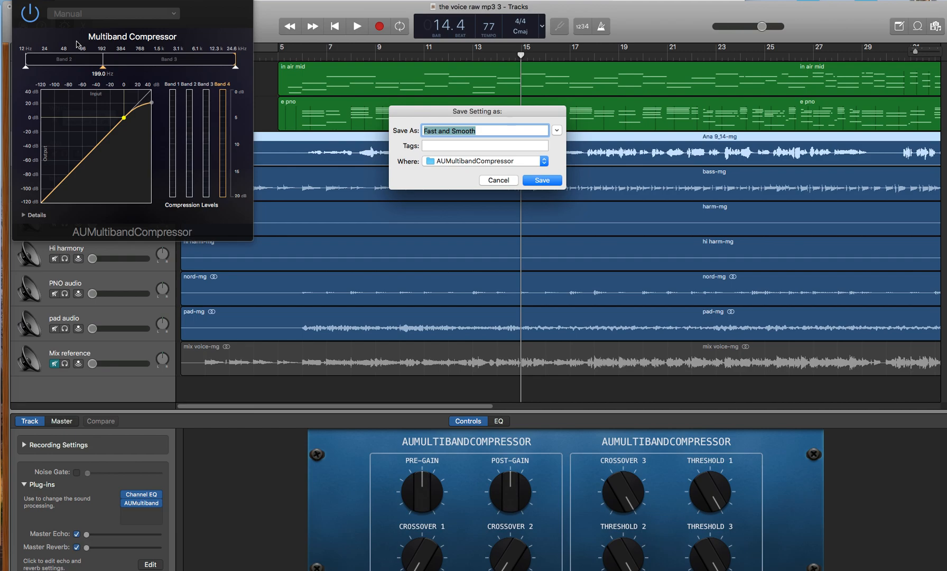
type("joe")
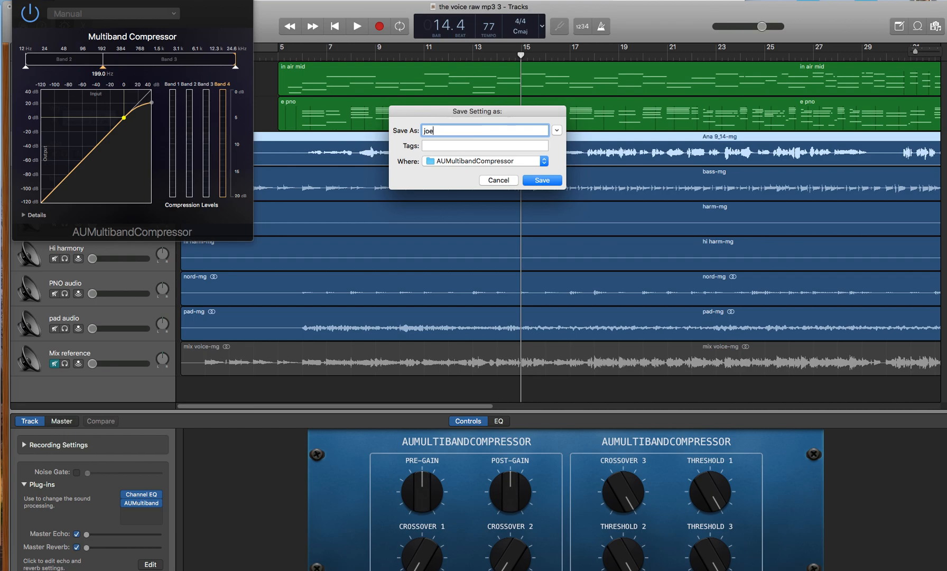
type("l comp")
left_click(547, 180)
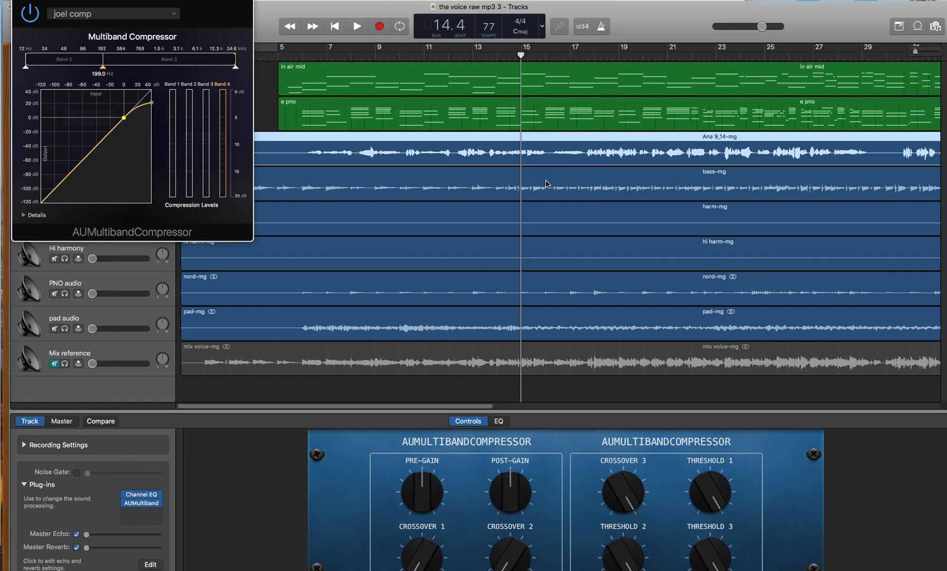
left_click(20, 1)
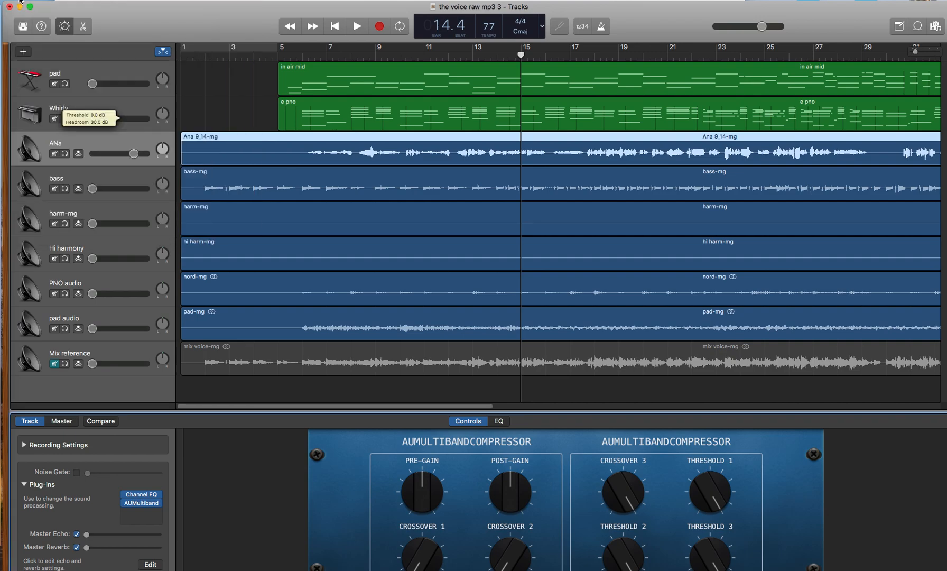
Step: Remove Noise Gate and Compressor from the bass track and move Channel EQ into the first plug-in slot
left_click(82, 177)
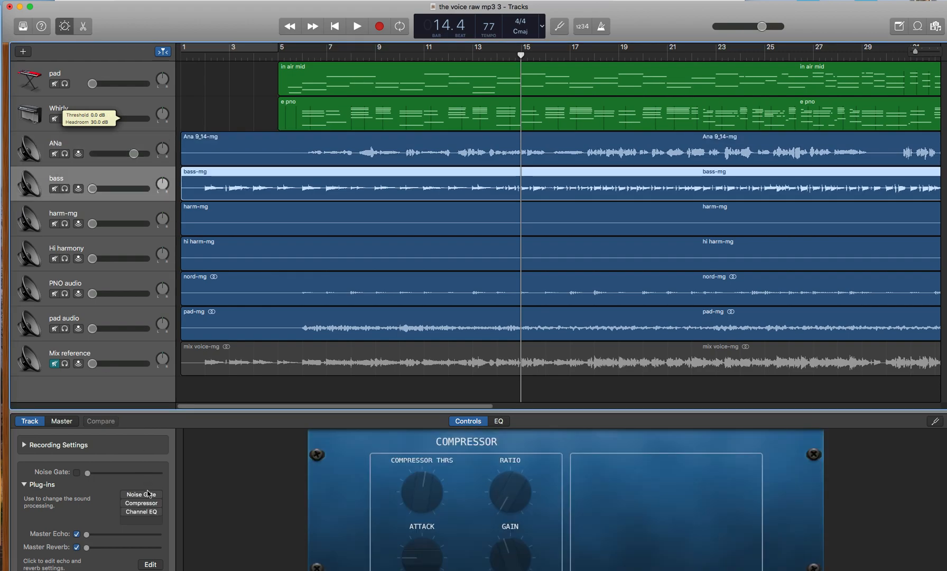
left_click(158, 497)
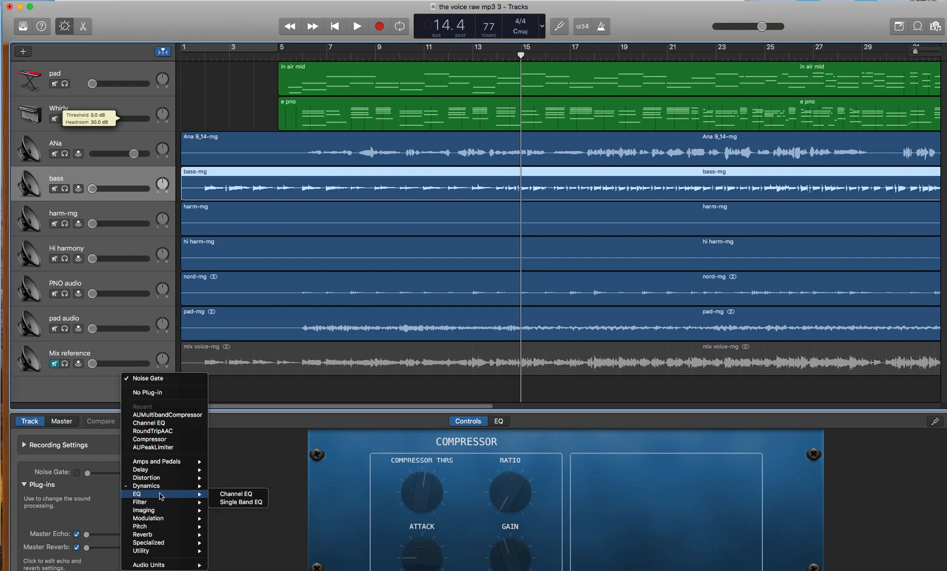
left_click(155, 394)
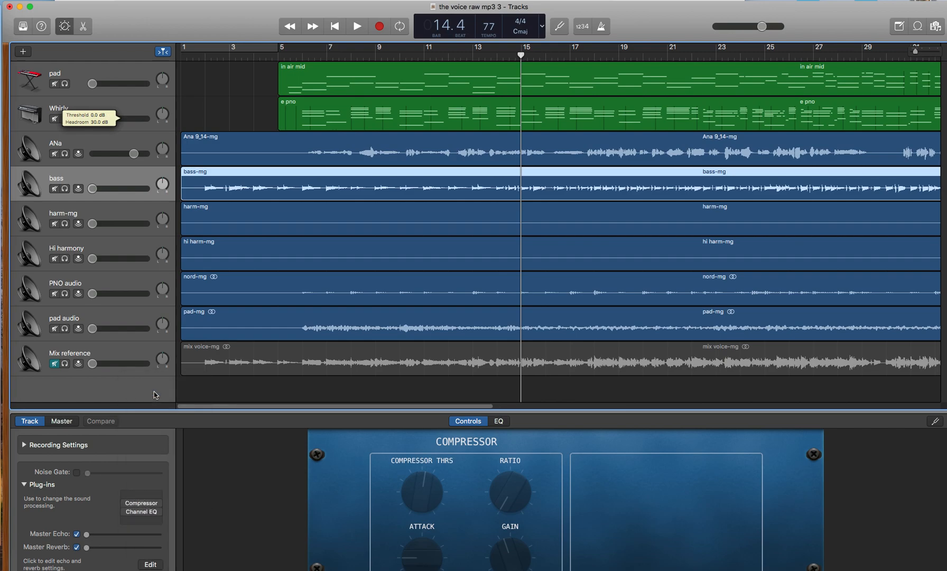
left_click(158, 505)
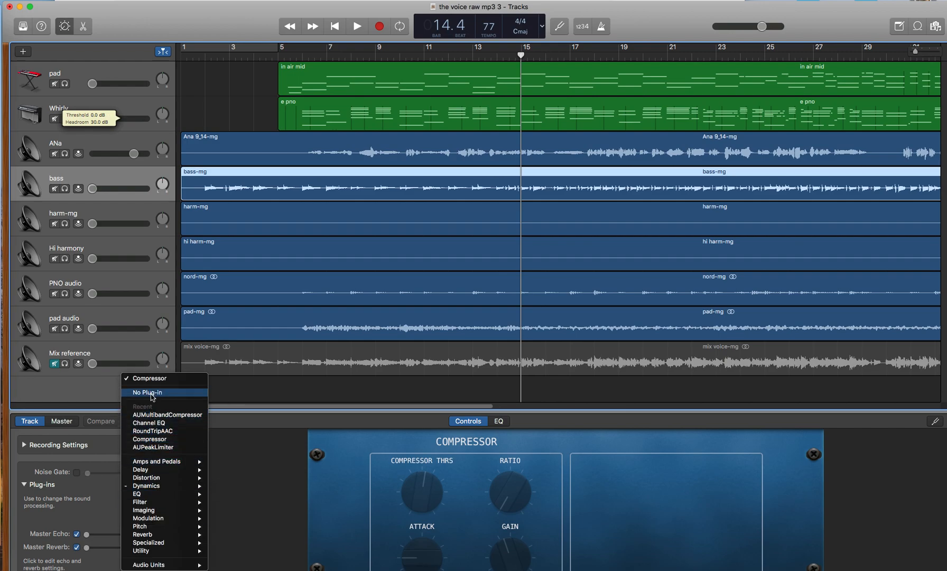
left_click(151, 397)
left_click_drag(138, 512, 139, 499)
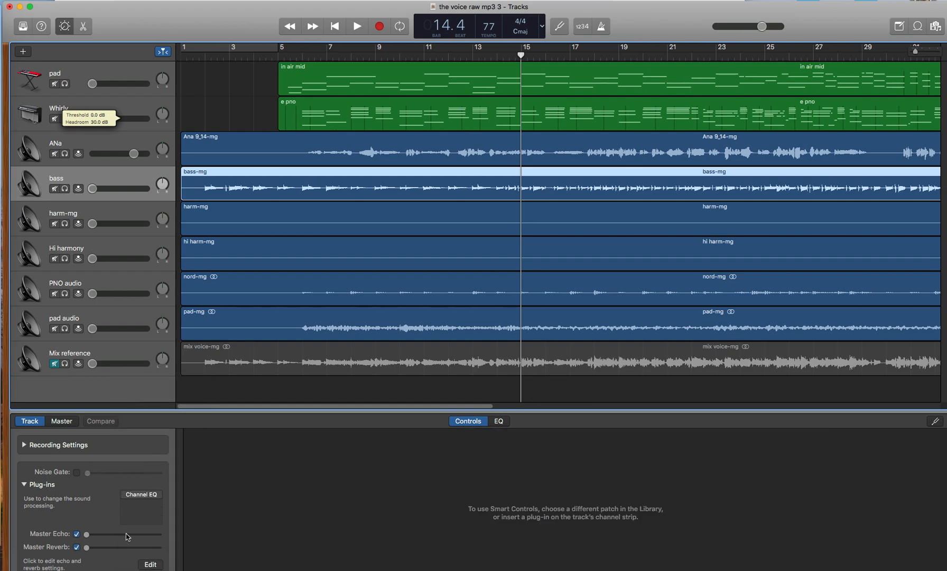
left_click(124, 495)
Step: Insert Apple's AUMultibandCompressor after Channel EQ on the bass track and load the saved custom "comp" preset
left_click(159, 505)
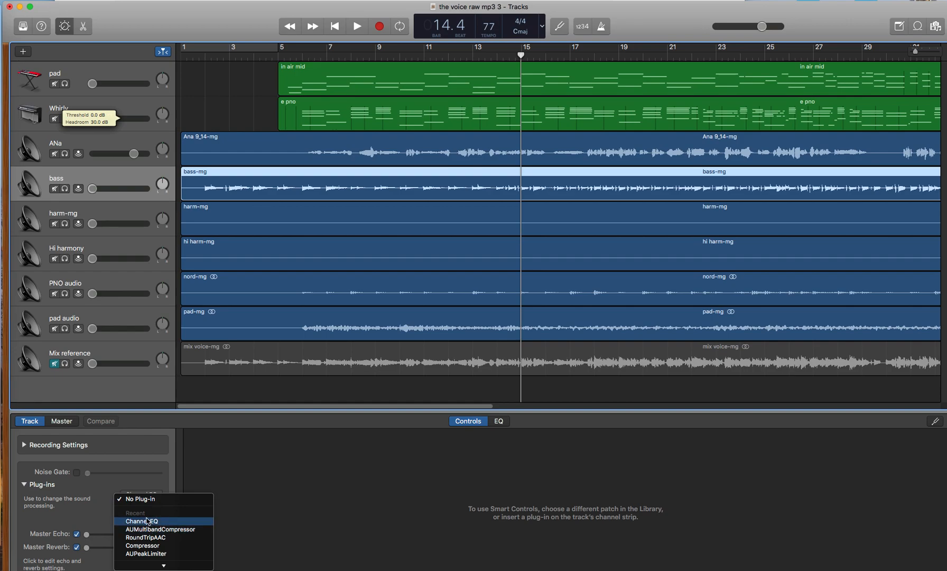
mouse_move(160, 565)
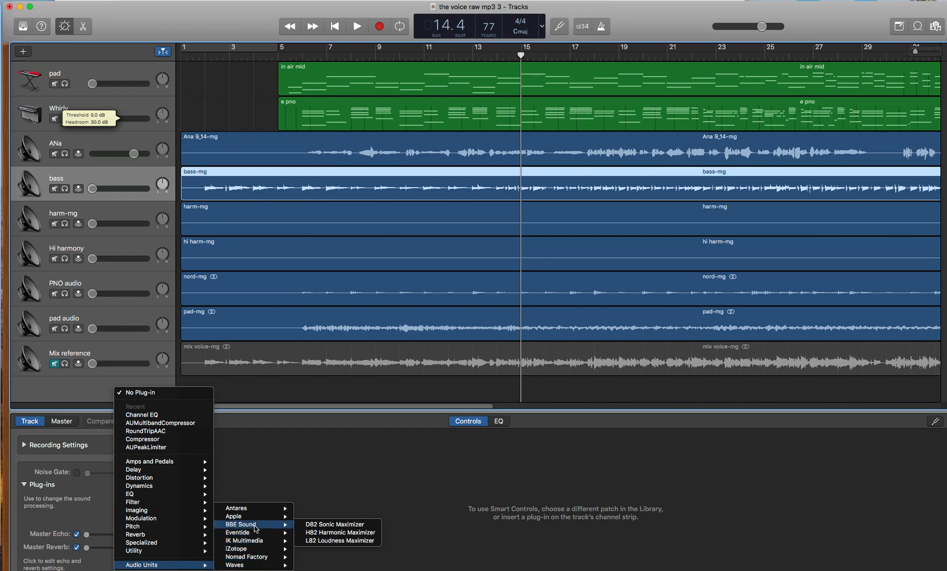
mouse_move(256, 520)
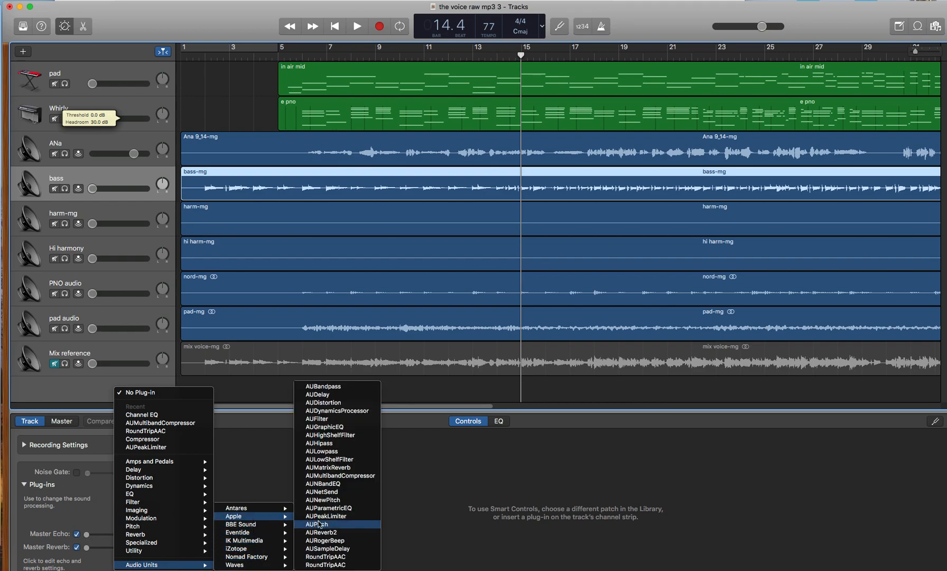
left_click(340, 476)
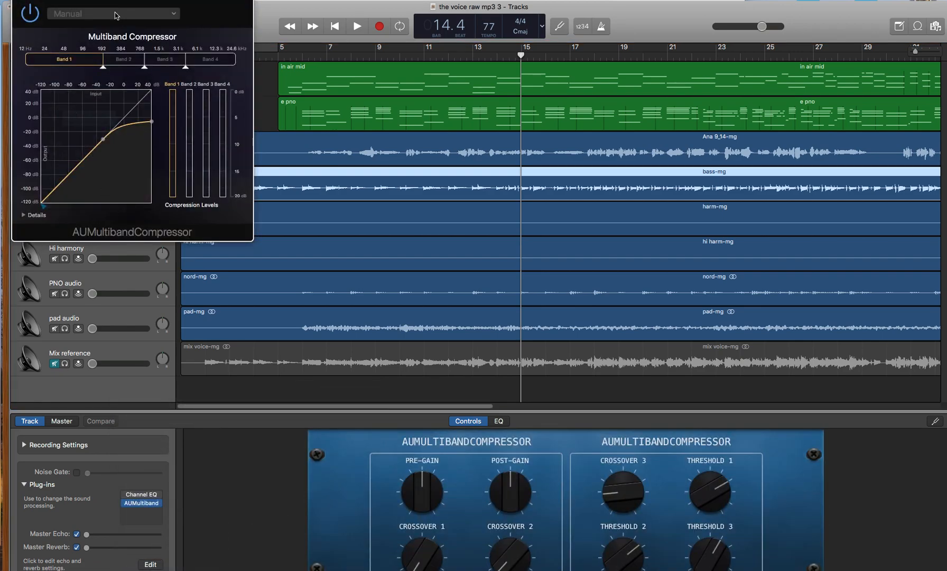
left_click(112, 14)
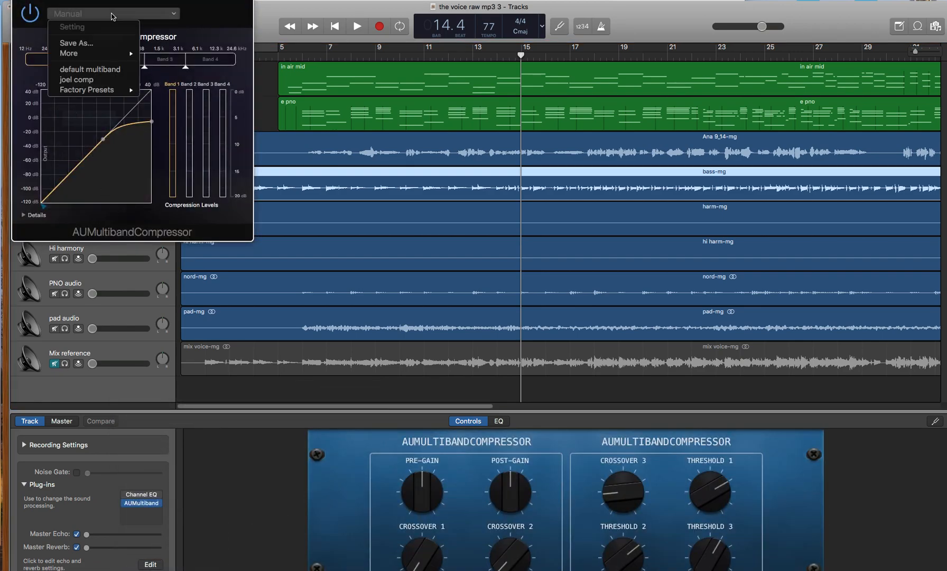
left_click(84, 81)
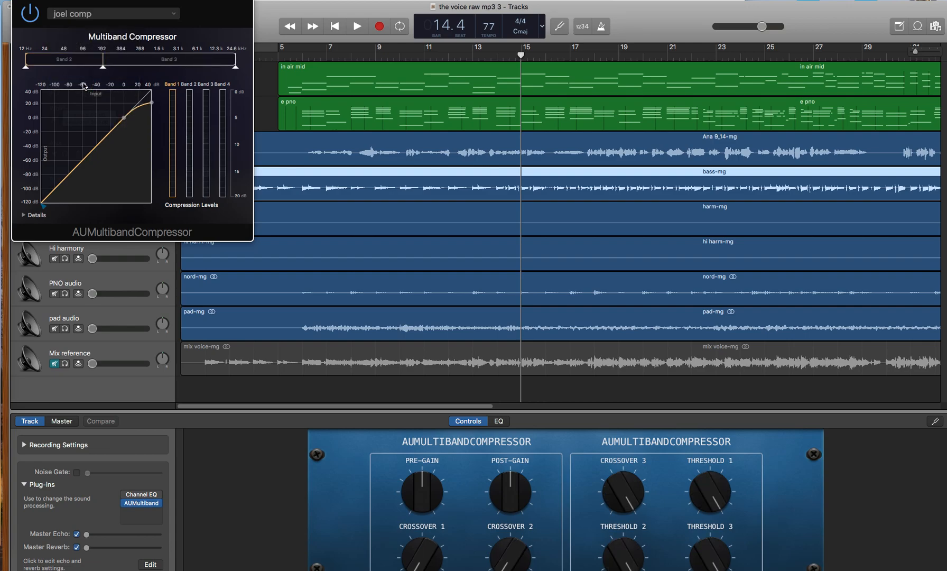